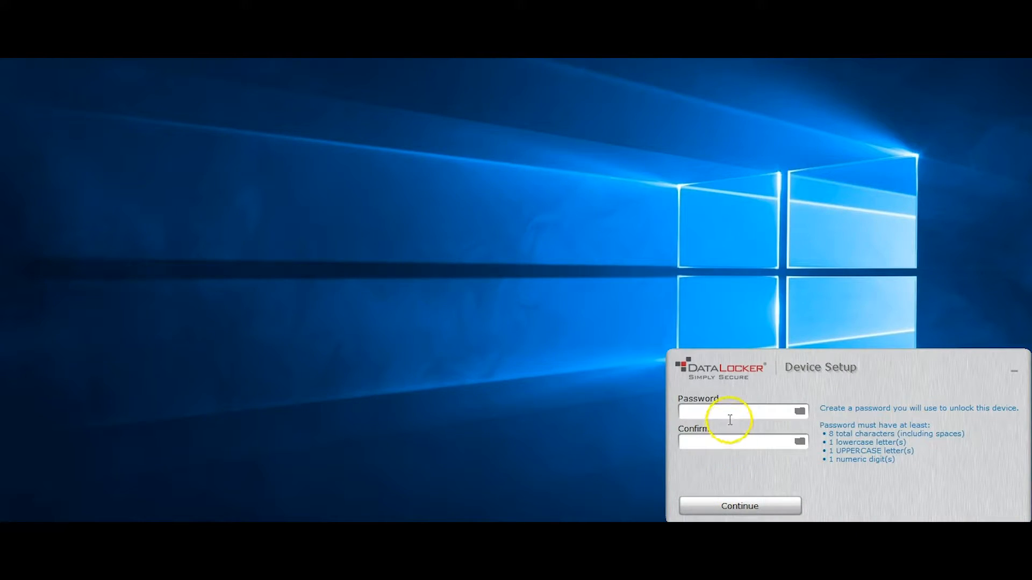
Enter and confirm a new unlock password for the DataLocker device, and continue the device setup
left_click(732, 411)
type("***********")
key("Tab")
type("****")
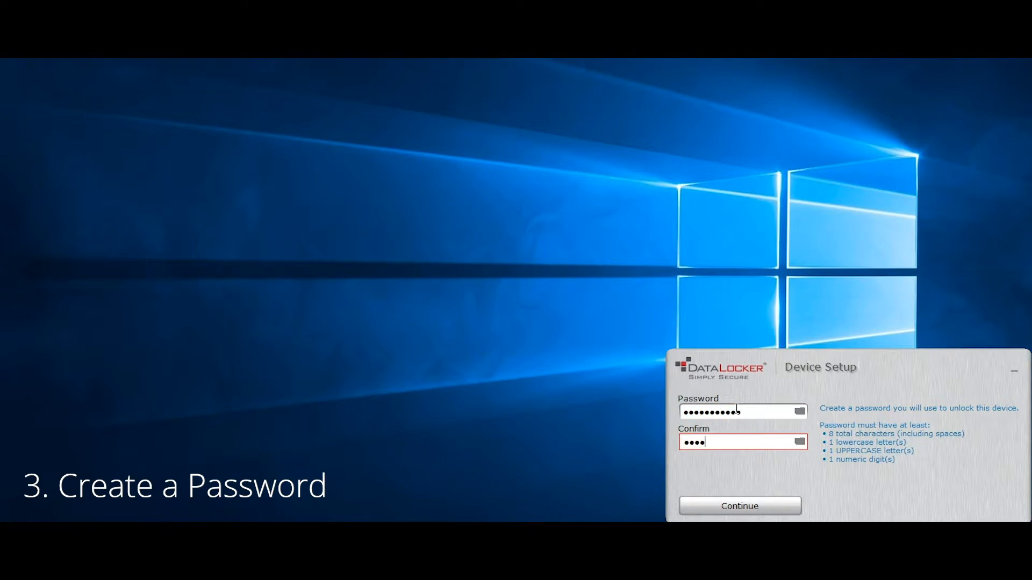
type("*******")
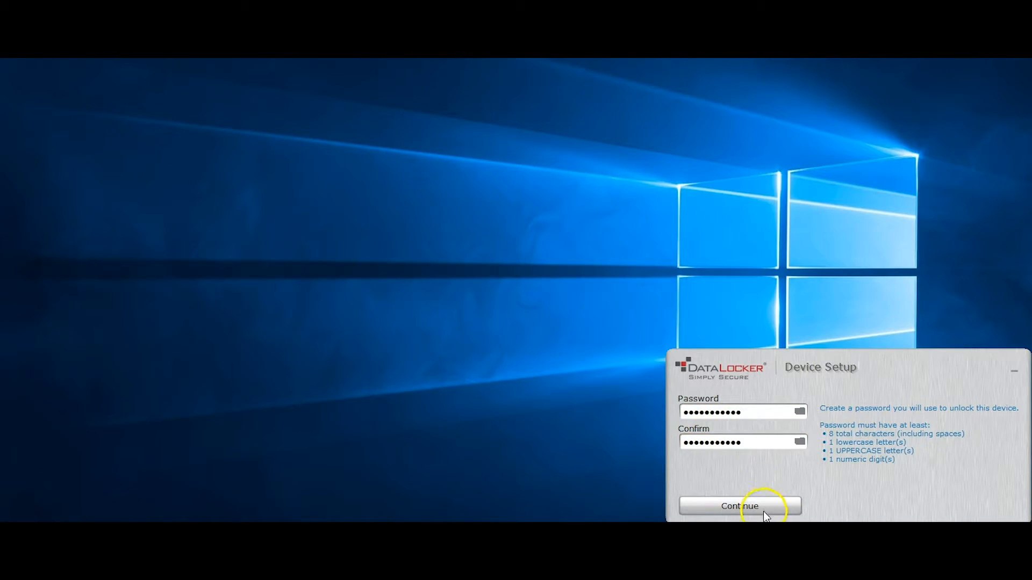
left_click(763, 511)
left_click(762, 504)
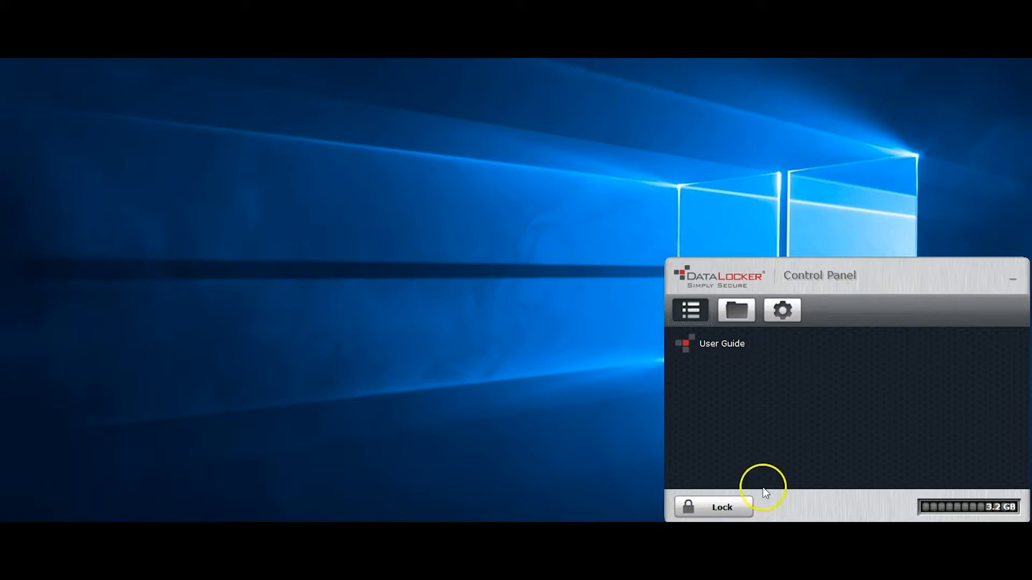
Open the unlocked drive's files, copy the TEST and TEST FILES folders to PRIVATE USB (E:), and close the file window
left_click(737, 316)
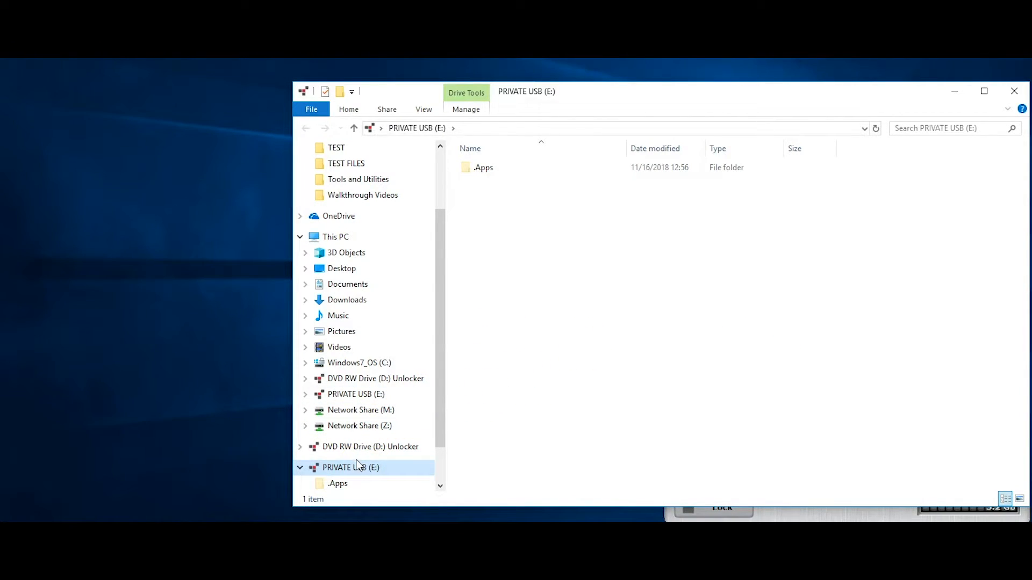
left_click_drag(330, 146, 539, 295)
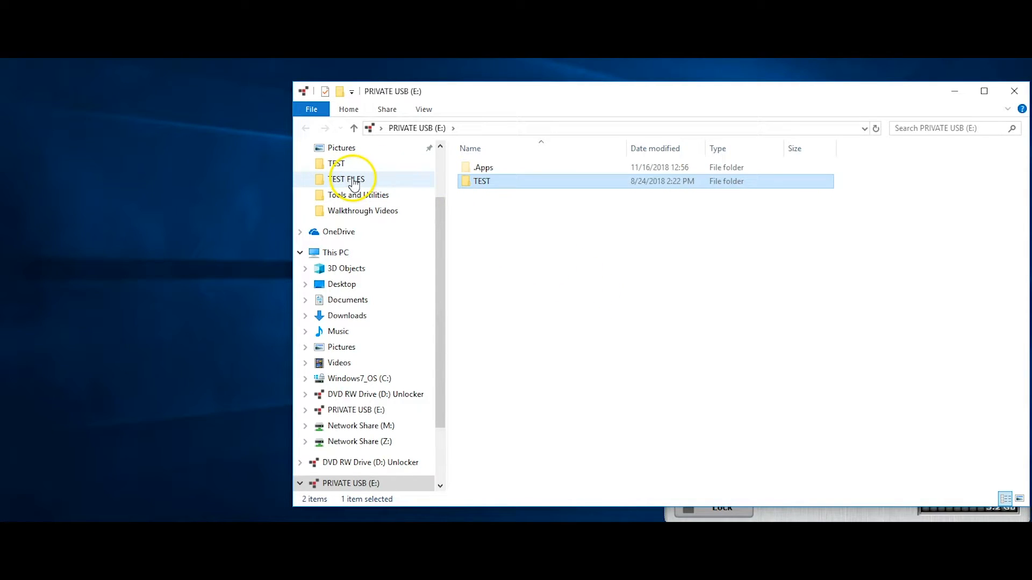
left_click_drag(353, 180, 560, 316)
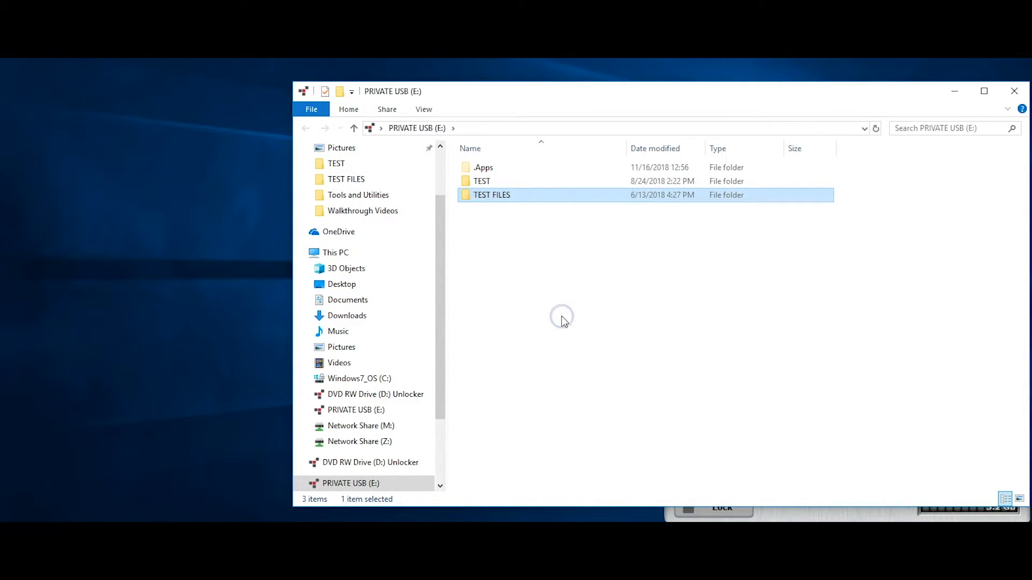
left_click(1020, 93)
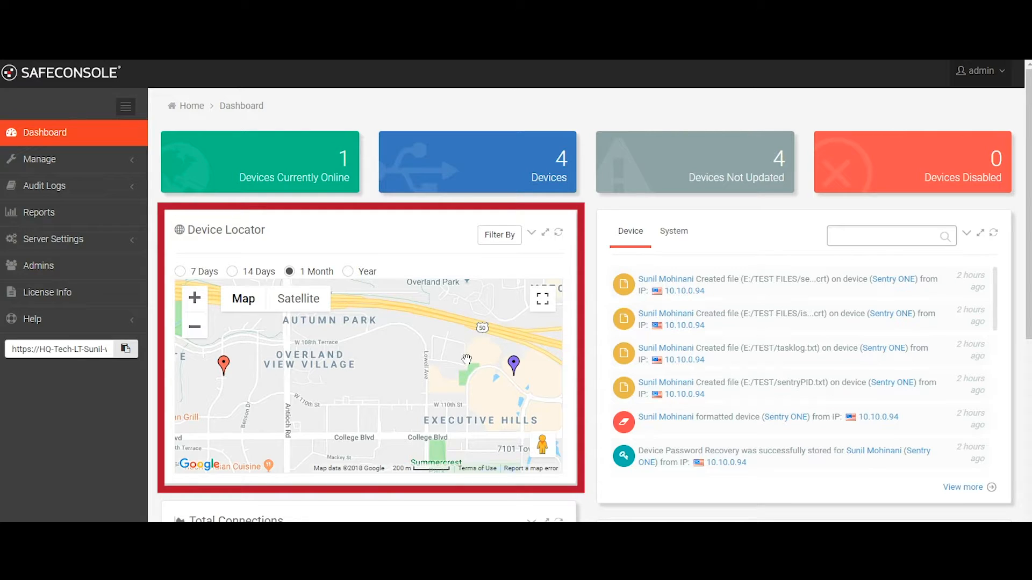
In SafeConsole, review the device details of the Sentry ONE in the newest log entry and open the full device list
left_click(909, 280)
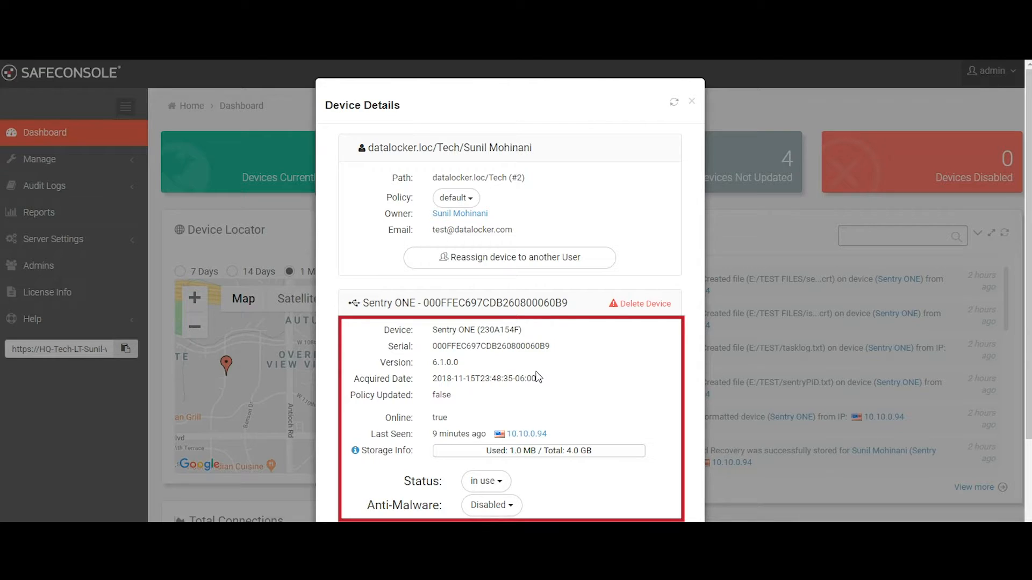
left_click(693, 102)
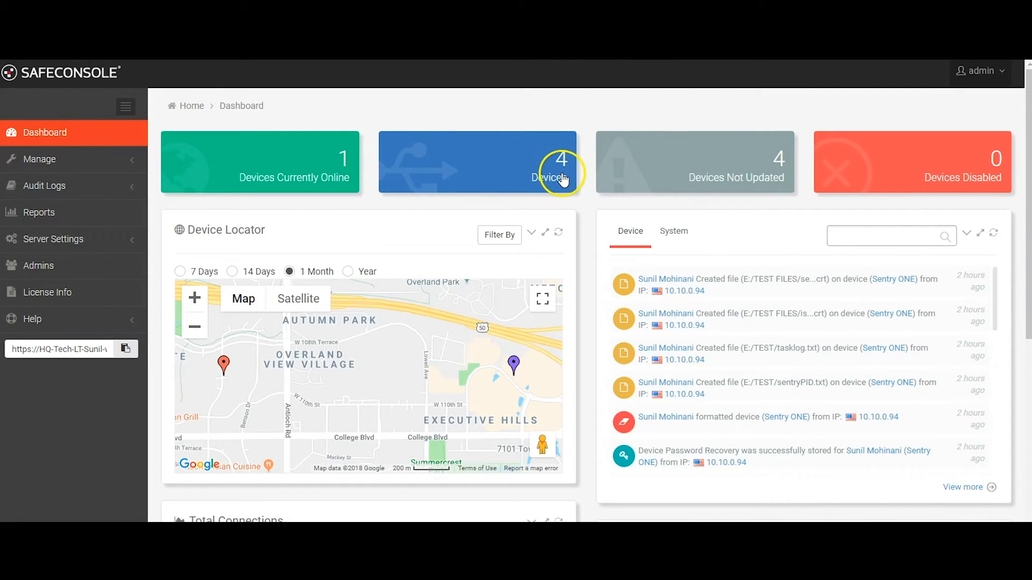
left_click(562, 175)
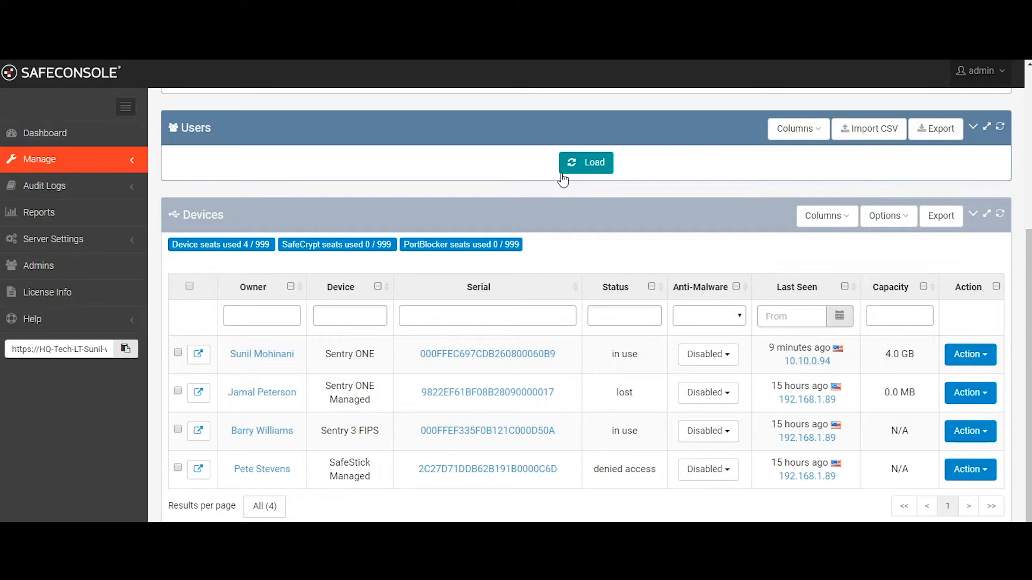
Review the columns available for the Devices table and the actions available for the 4.0 GB Sentry ONE
left_click(828, 220)
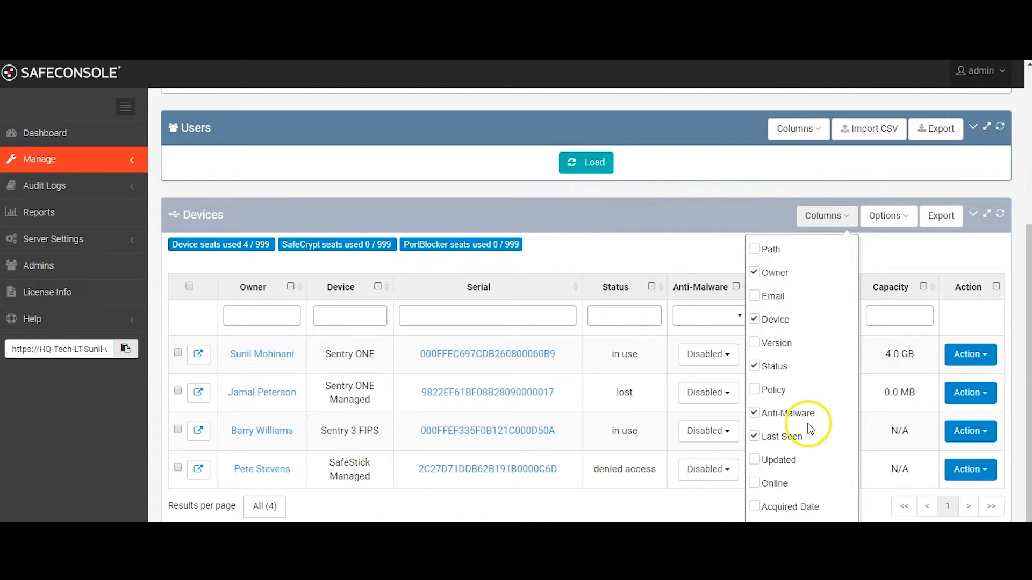
left_click(707, 254)
left_click(859, 329)
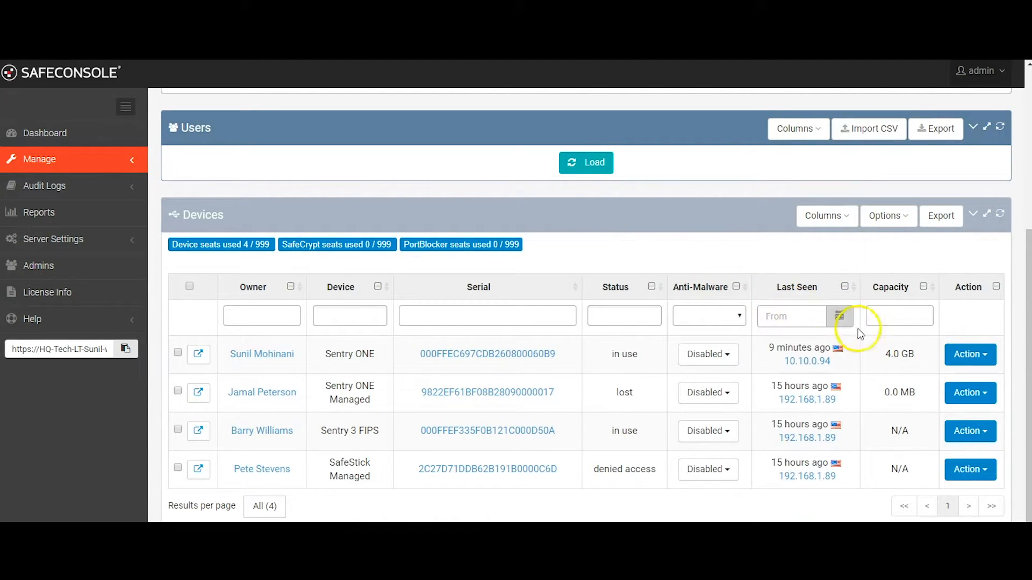
left_click(971, 365)
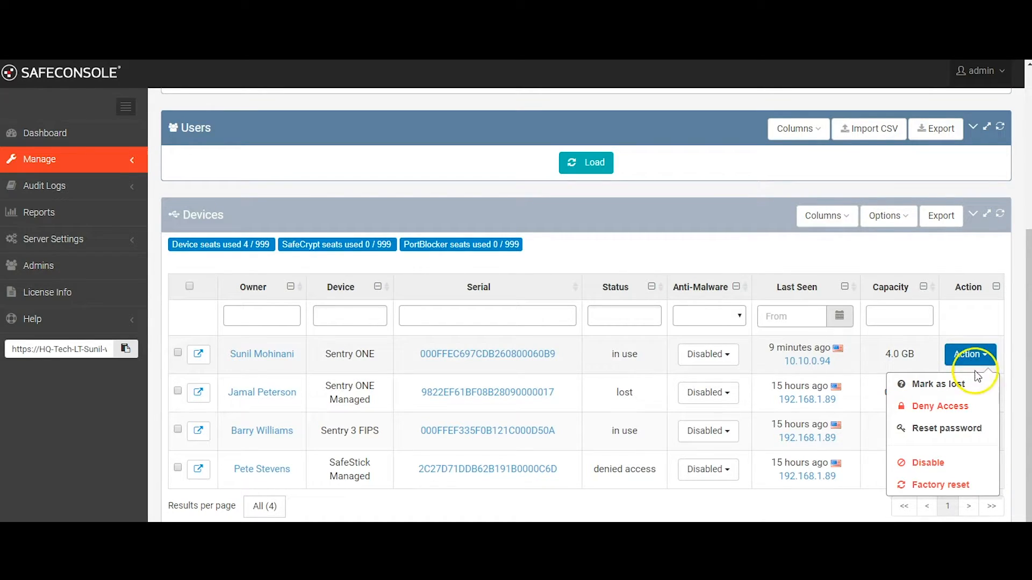
left_click(979, 408)
left_click(987, 436)
left_click(630, 249)
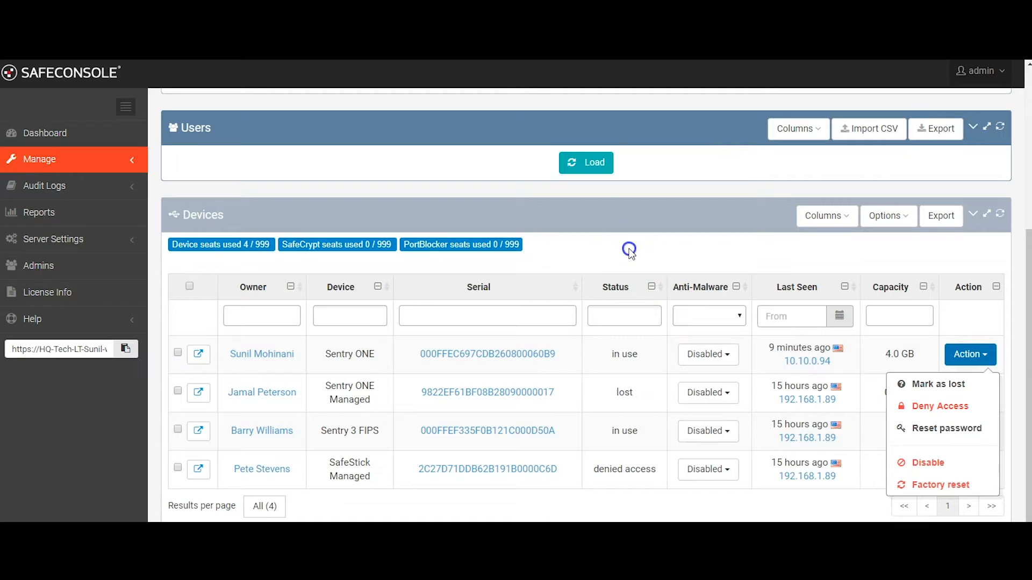
View the user details of the Sentry 3 FIPS device's owner and close them
left_click(264, 435)
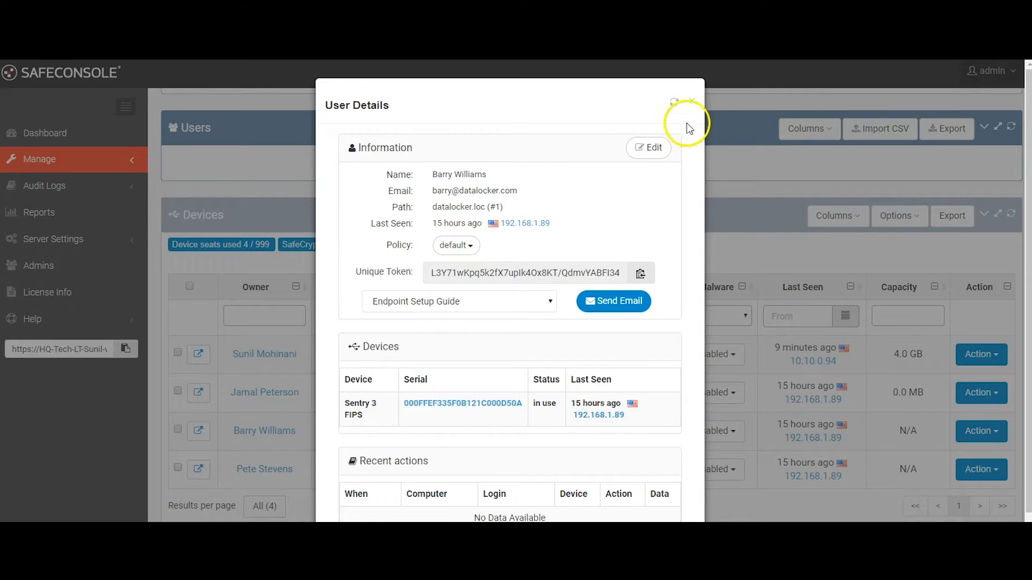
left_click(691, 102)
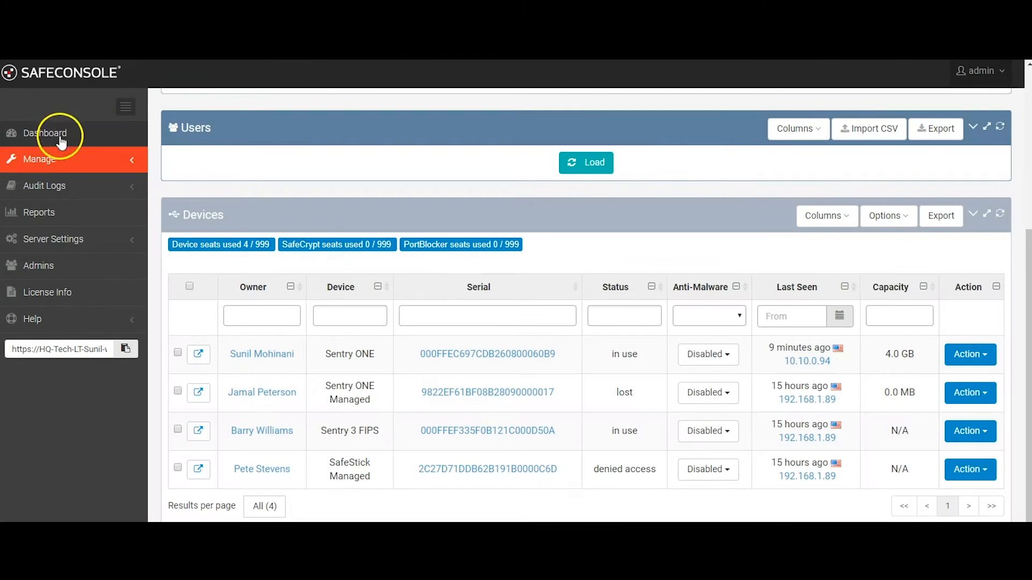
Go to the Policies list, check the custom policy option for datalocker.loc, and open the default policy for modification
left_click(53, 160)
left_click(69, 191)
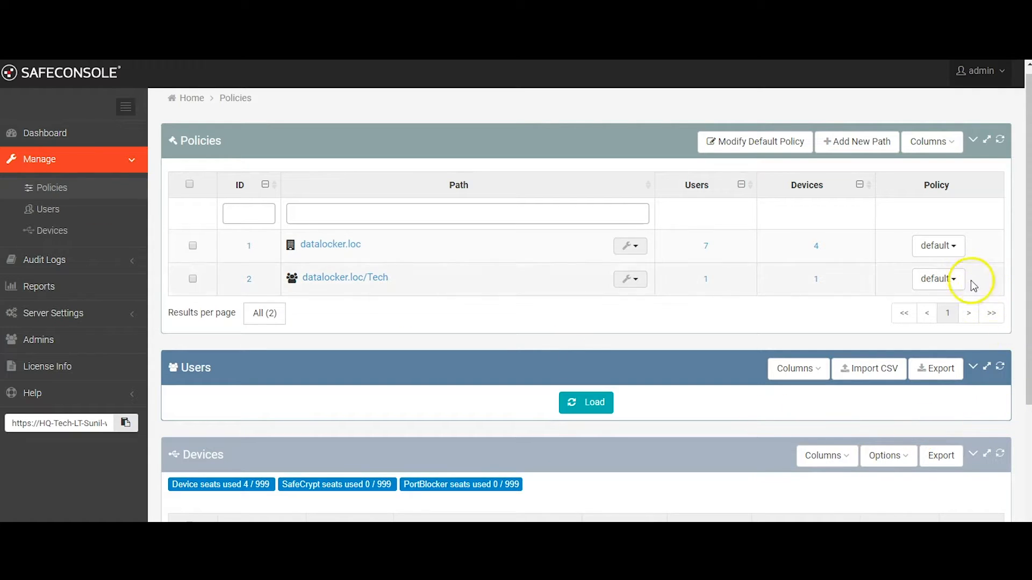
left_click(953, 258)
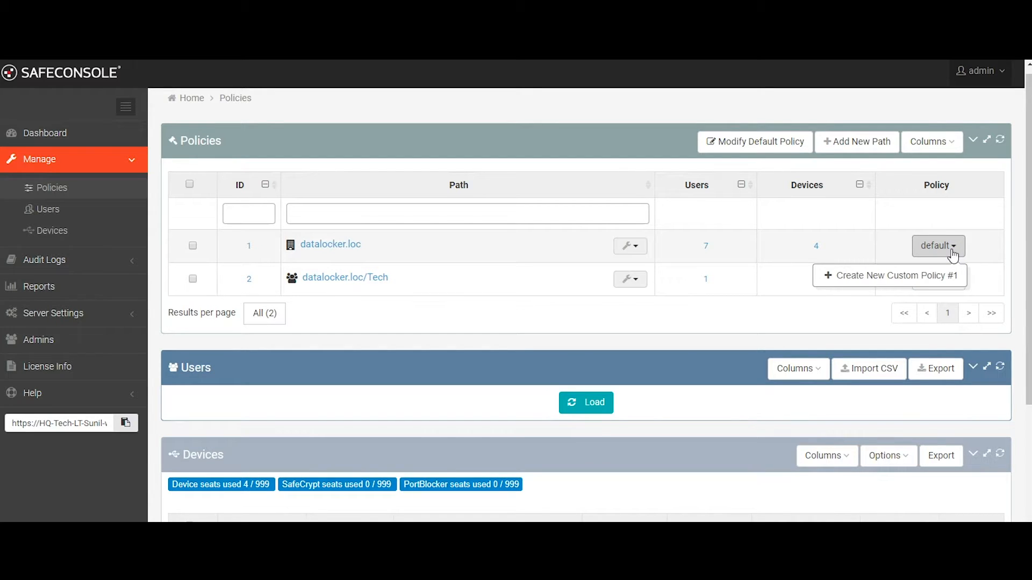
left_click(729, 141)
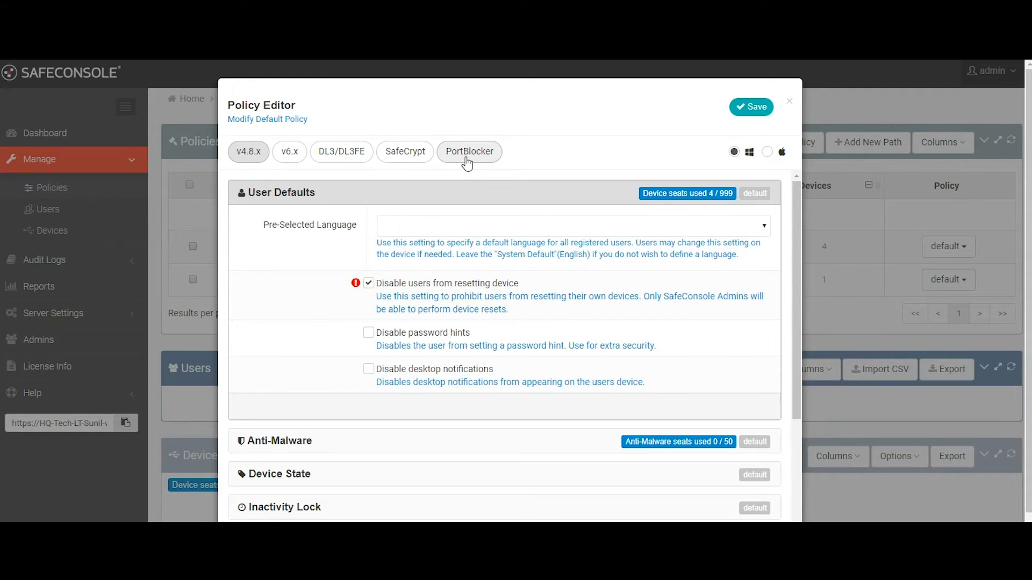
Compare the policy editor's Mac and Windows platforms, keep Windows, and show the v6.x device settings
left_click(738, 154)
left_click(766, 152)
left_click(734, 153)
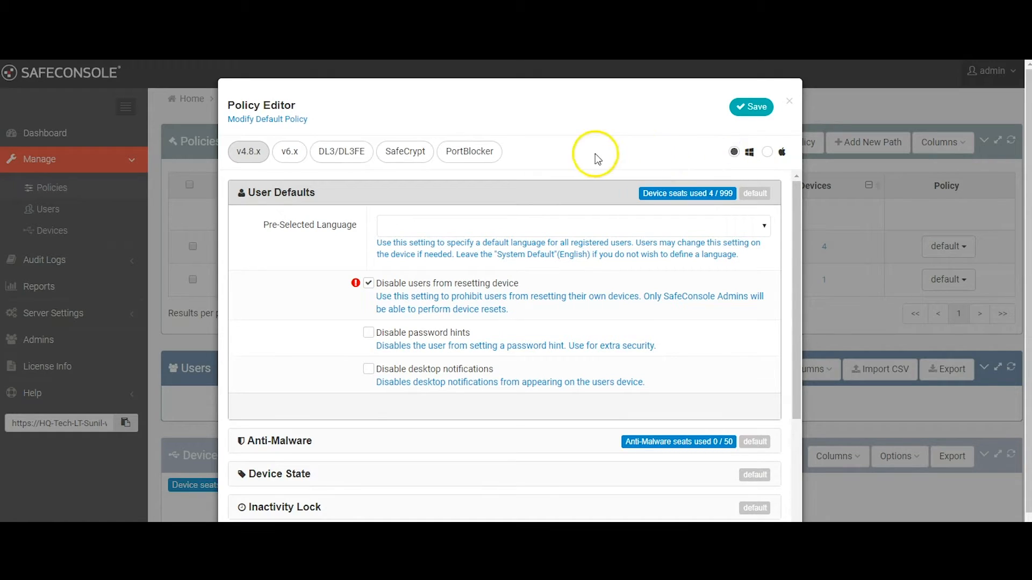
left_click(468, 154)
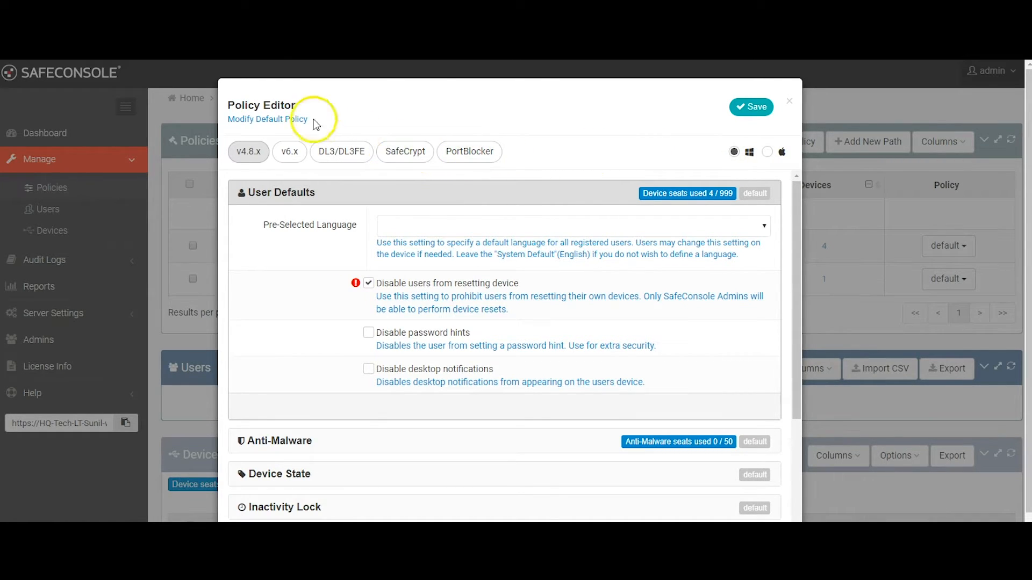
left_click(299, 157)
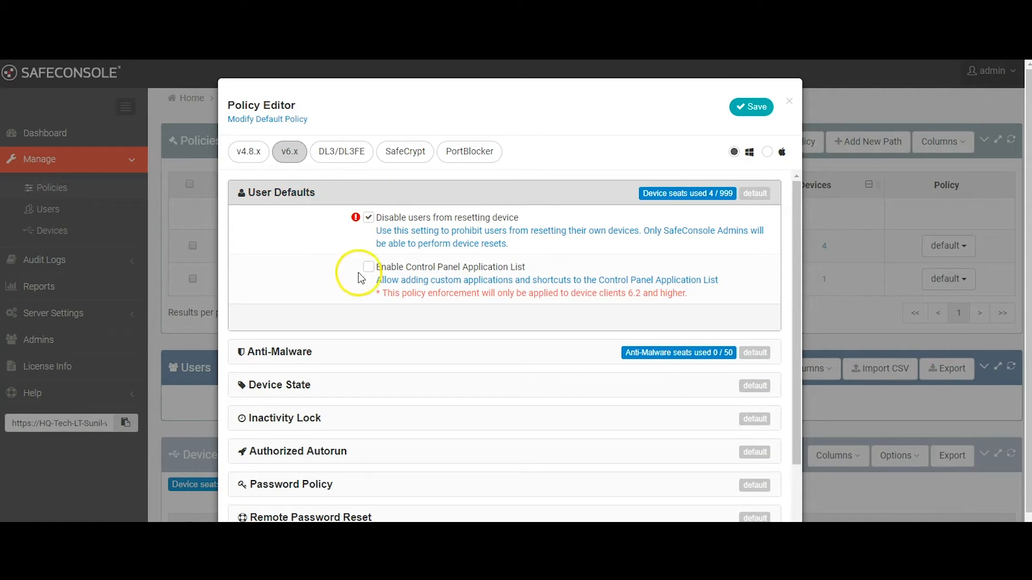
Review the Anti-Malware policy and, under Device State, require devices to connect to the SafeConsole Server periodically
left_click(362, 354)
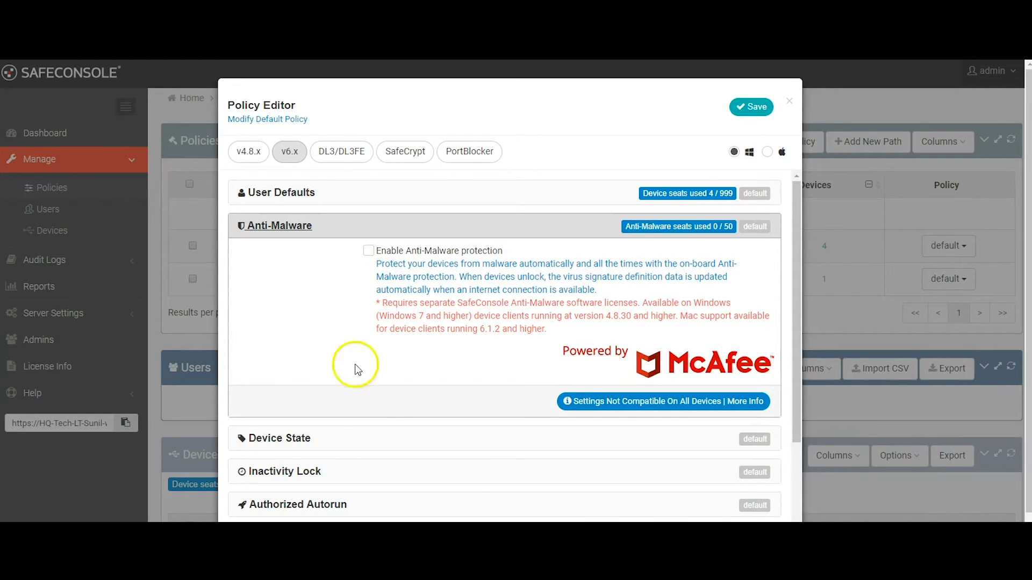
left_click(349, 440)
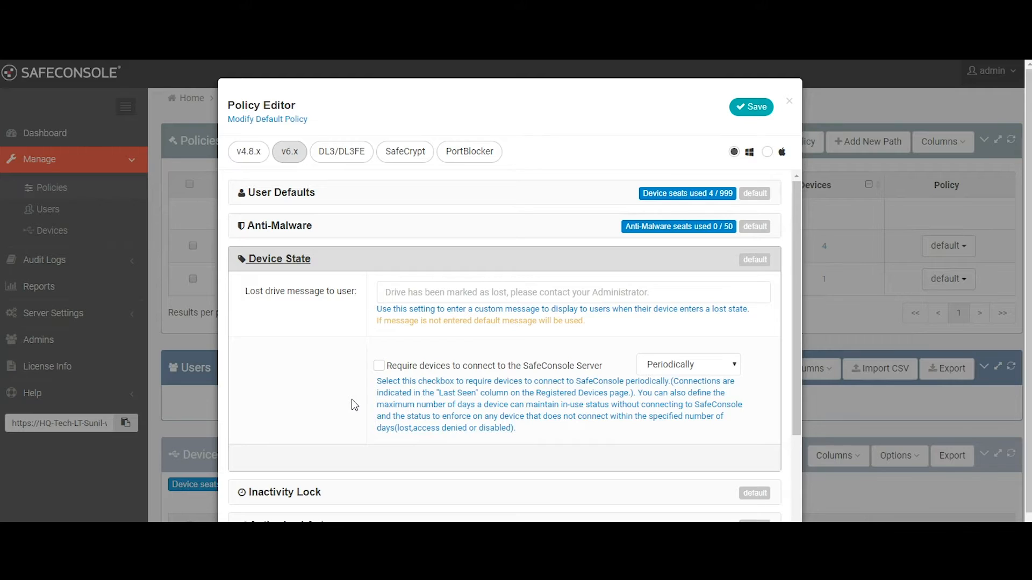
left_click(388, 370)
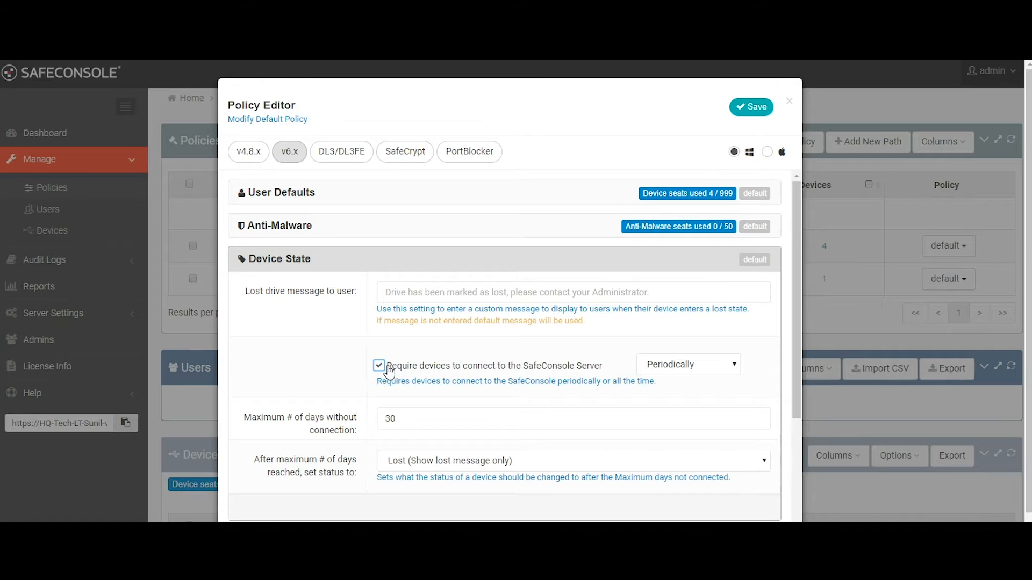
left_click(486, 461)
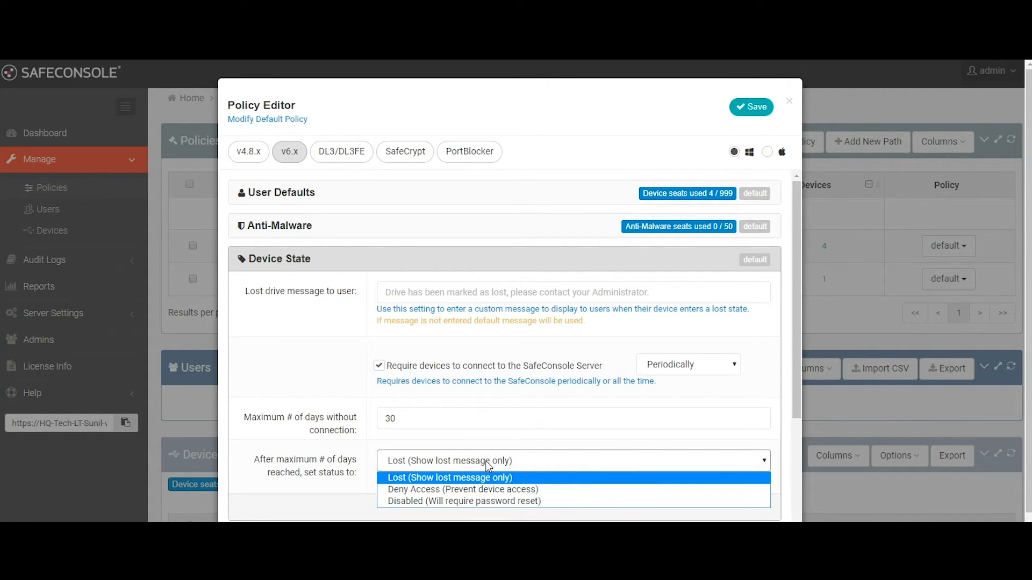
left_click(339, 261)
left_click(338, 260)
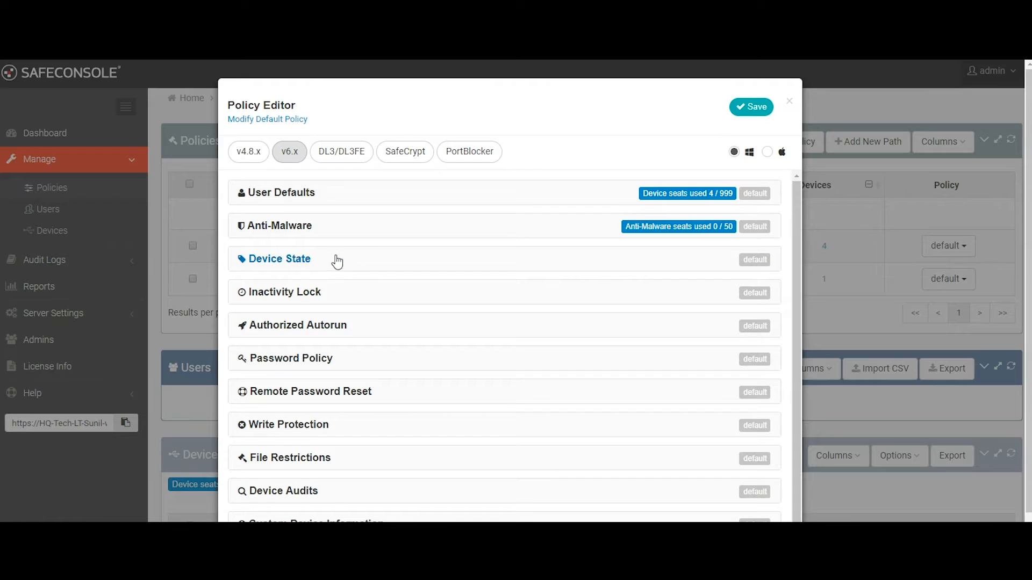
Review the Password Policy and Remote Password Reset settings of the default policy
left_click(356, 358)
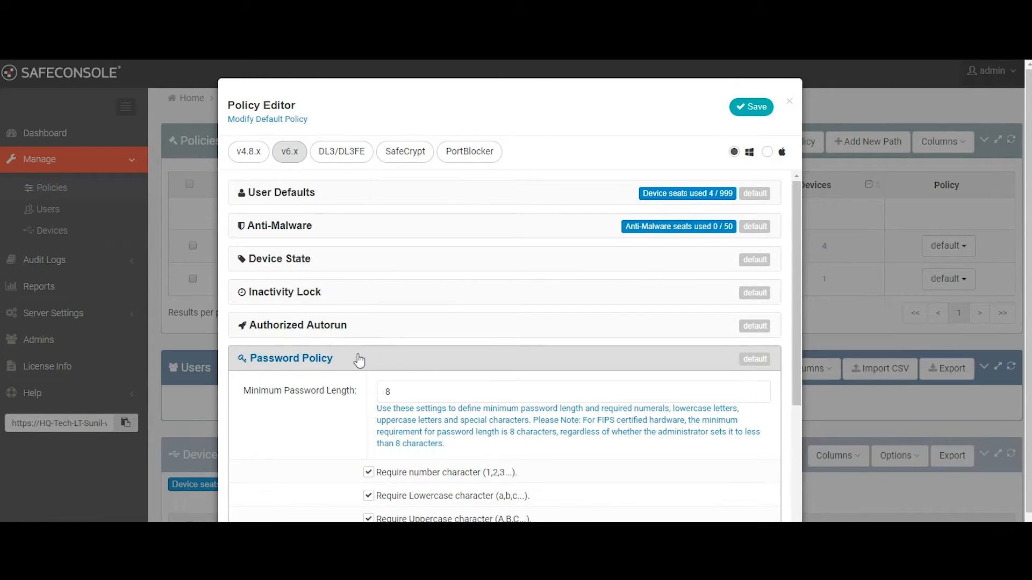
scroll(360, 359, "down", 2)
scroll(360, 358, "down", 2)
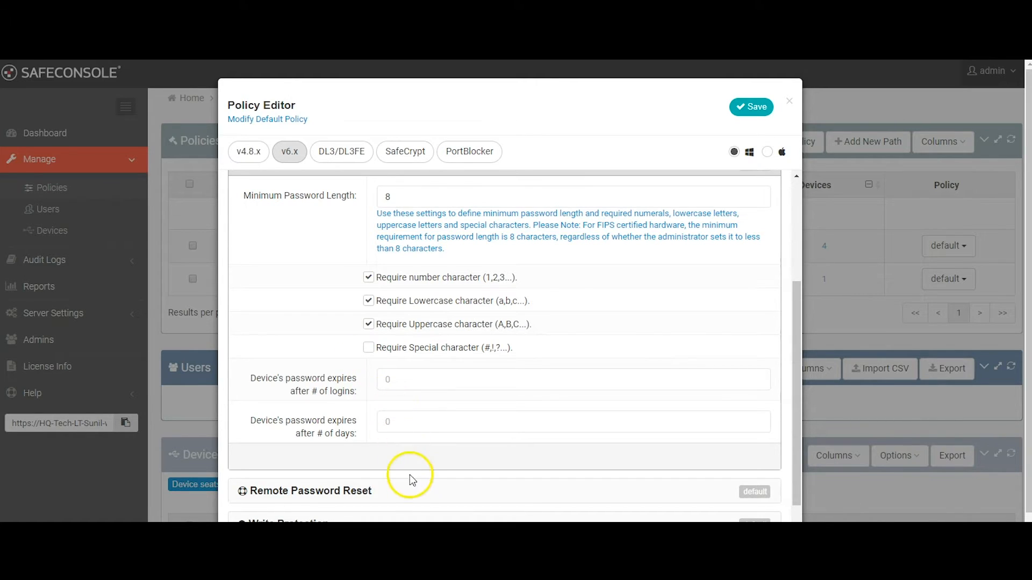
left_click(412, 490)
scroll(413, 473, "down", 2)
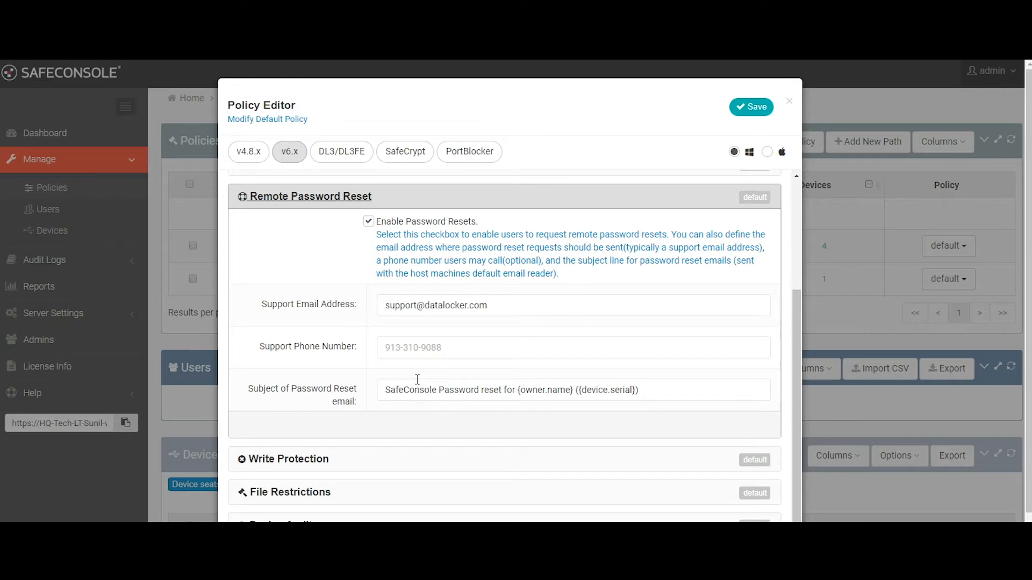
Review the Device Audits and Trusted Network settings of the default policy
scroll(403, 425, "down", 2)
left_click(376, 463)
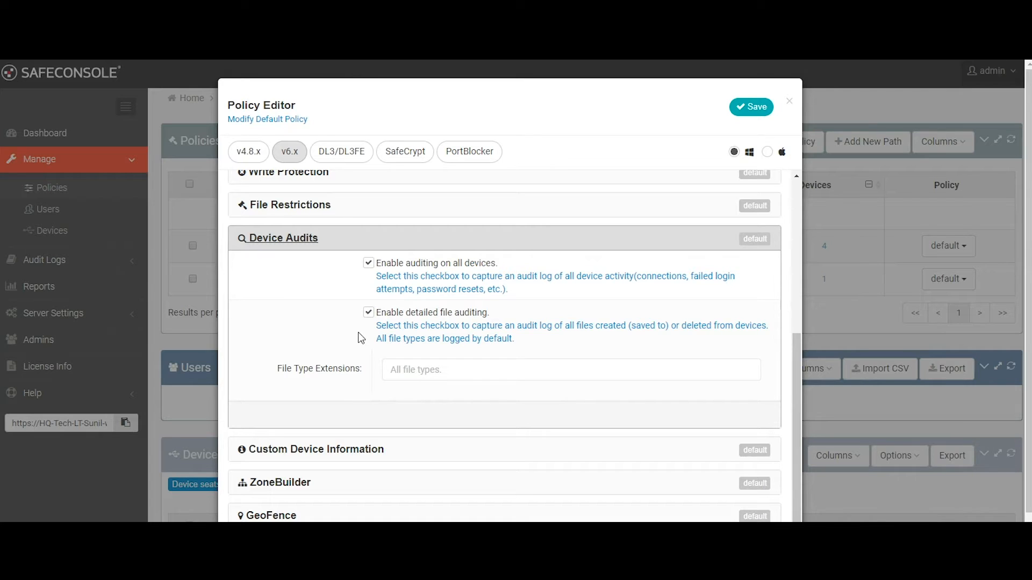
scroll(355, 334, "down", 1)
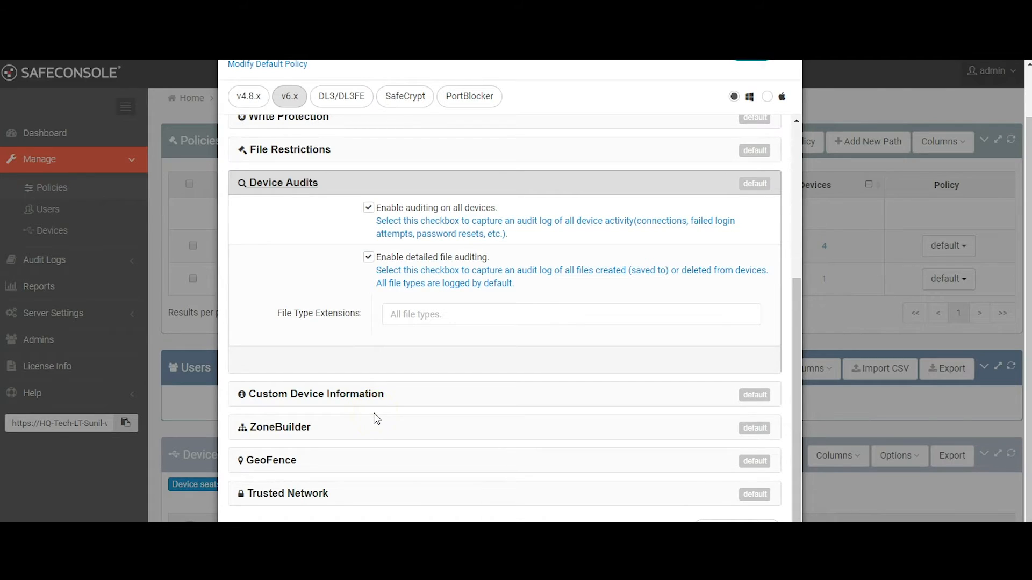
left_click(380, 492)
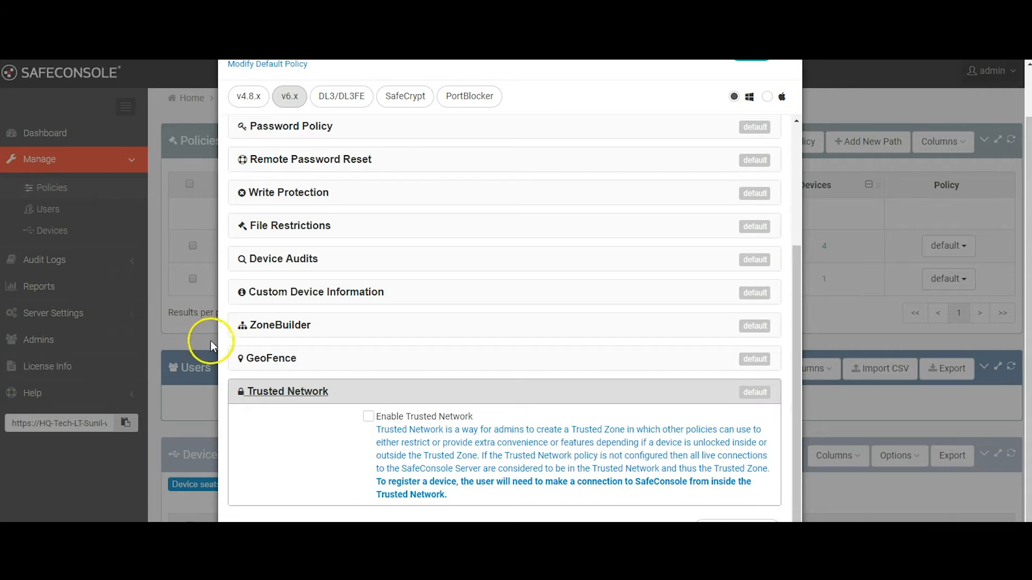
Enable Geofencing on devices in the GeoFence policy and open the ZoneBuilder settings
left_click(260, 360)
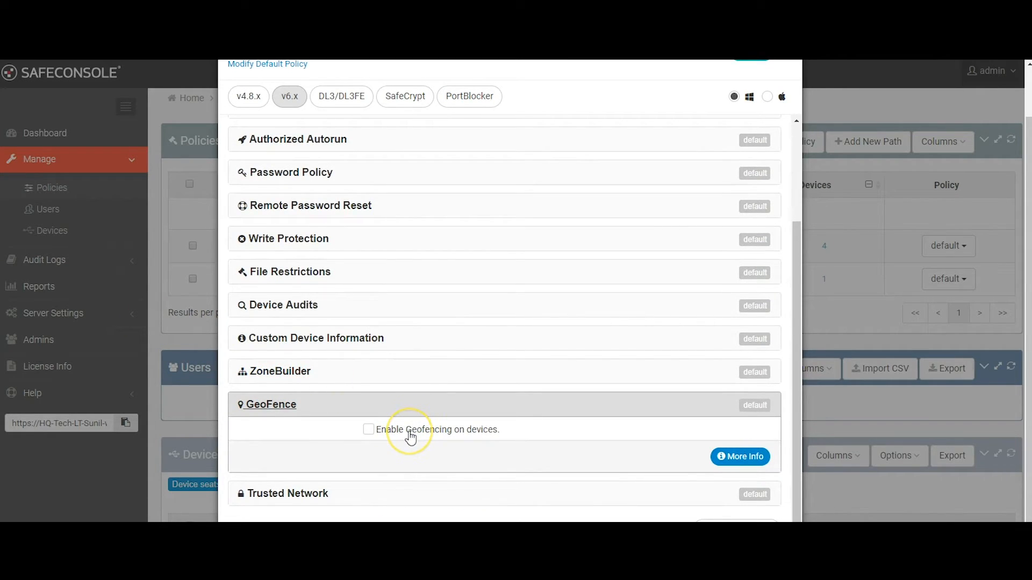
left_click(411, 438)
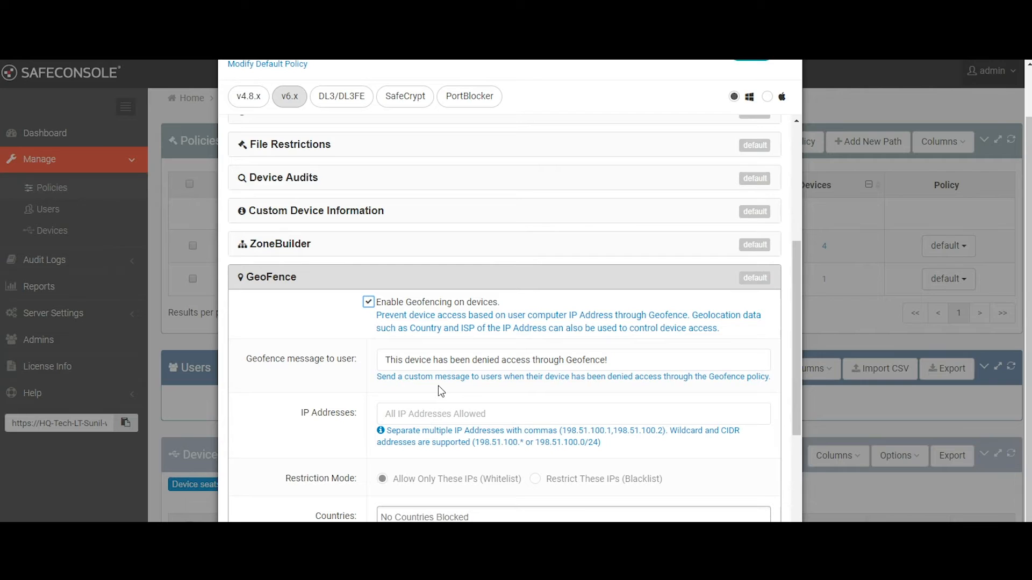
left_click(365, 246)
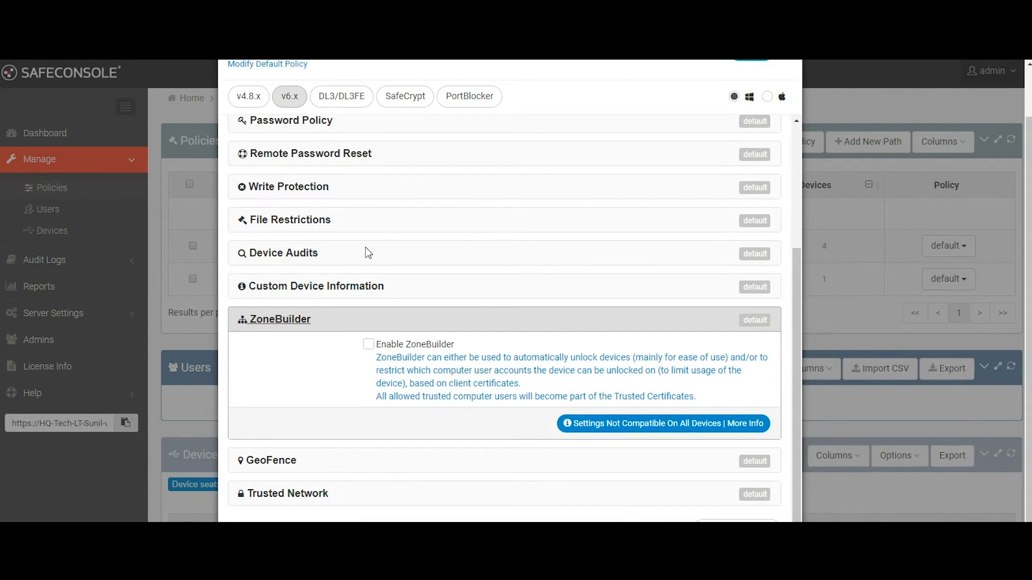
Enable ZoneBuilder in the default v6.x policy and review its Restricted Device Access and Automatic Device Unlock options
left_click(410, 343)
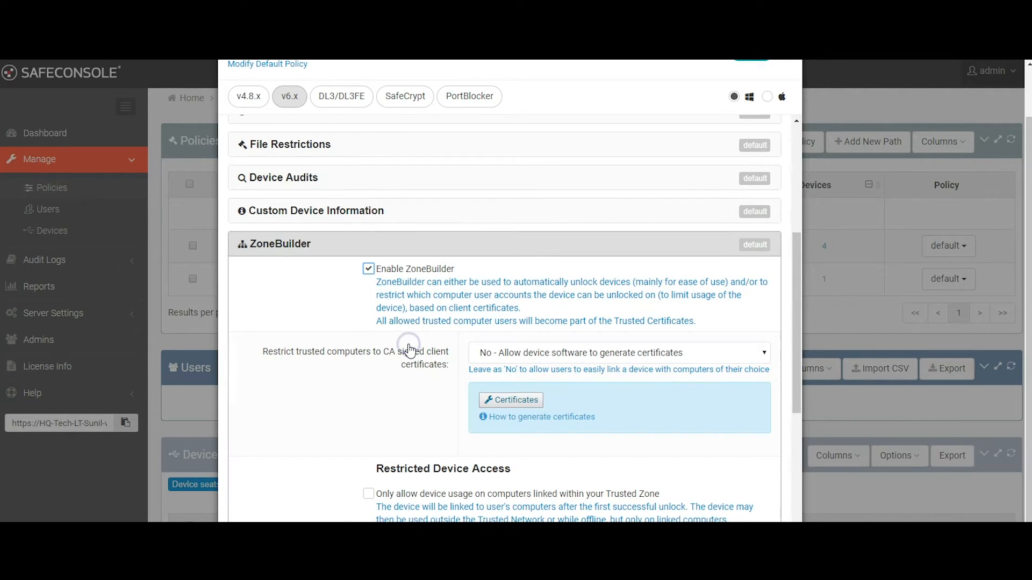
scroll(410, 349, "down", 1)
scroll(410, 351, "down", 1)
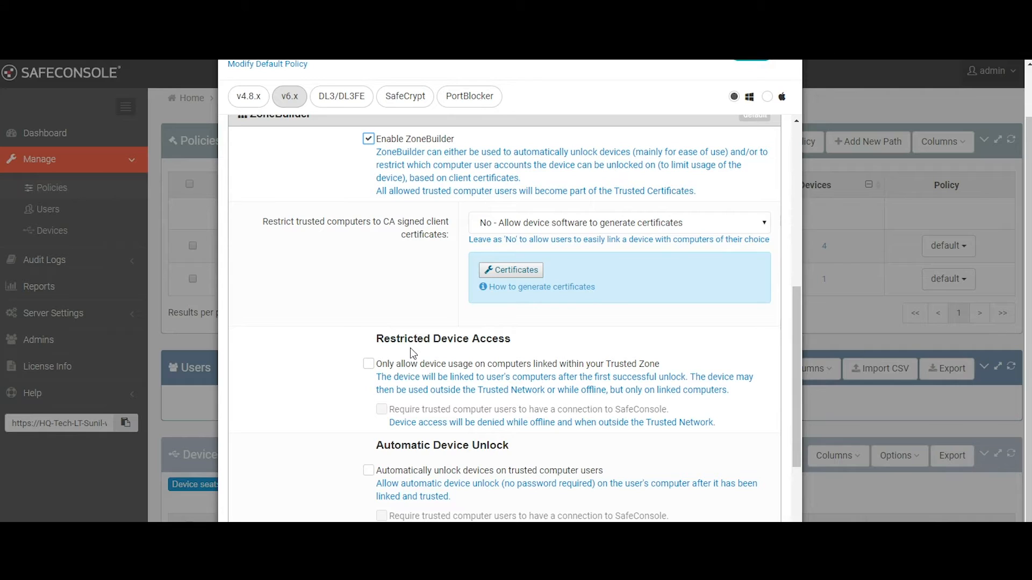
scroll(413, 355, "down", 1)
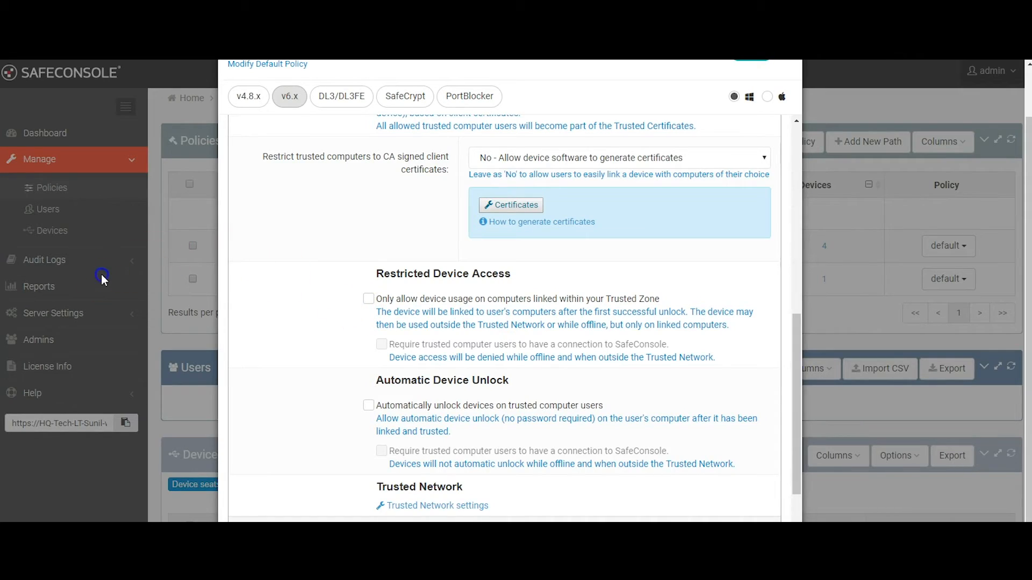
Leave the default policy editor and review the Device Audit Logs
left_click(64, 268)
left_click(58, 267)
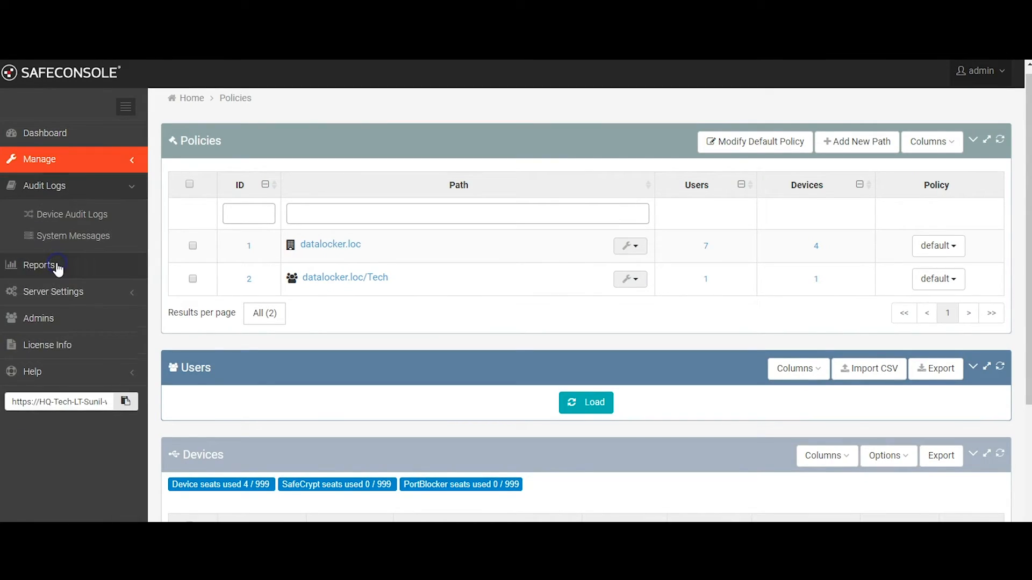
left_click(63, 218)
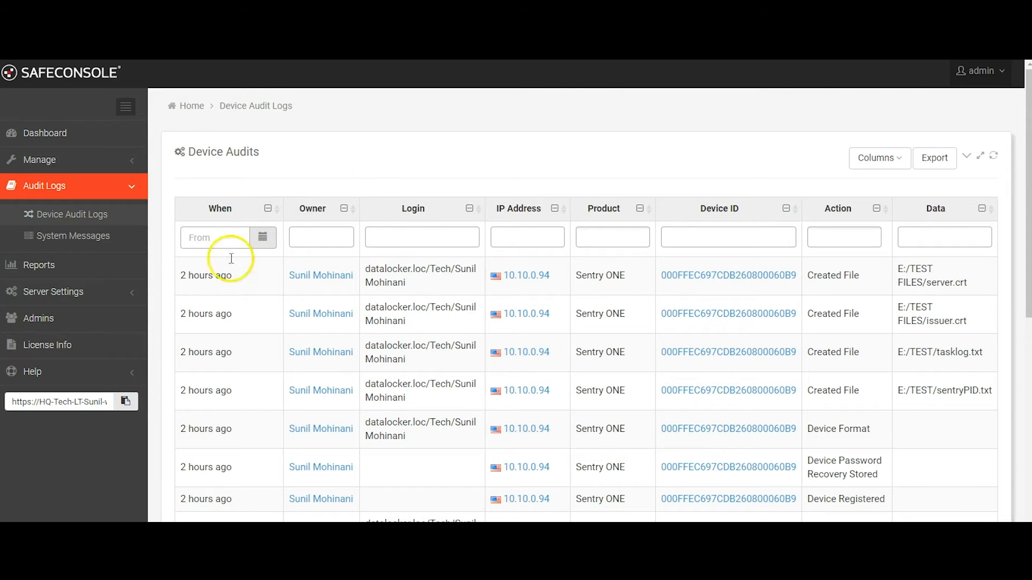
Review the General server settings for registration, device password resets and the logging system
left_click(127, 293)
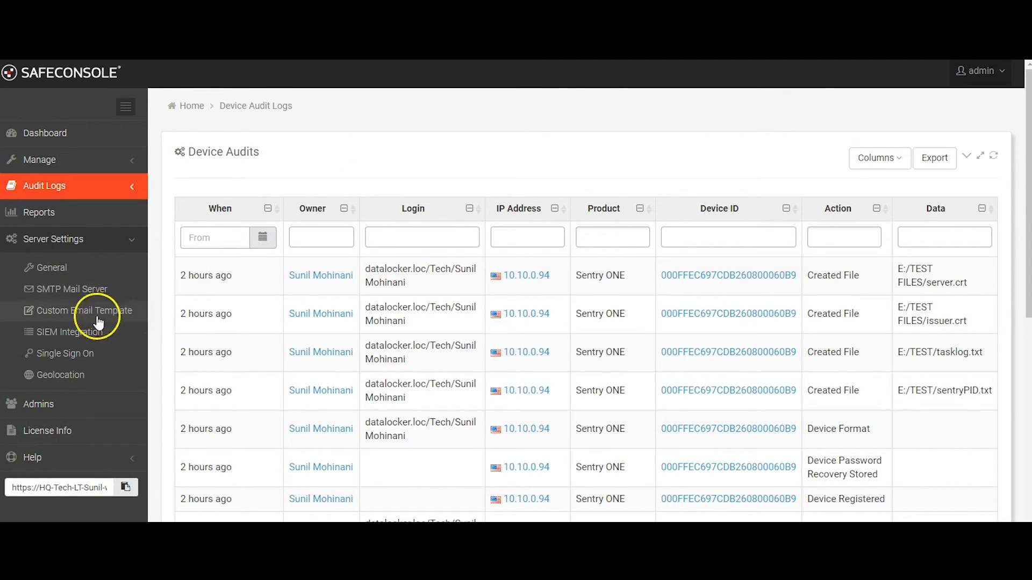
left_click(79, 270)
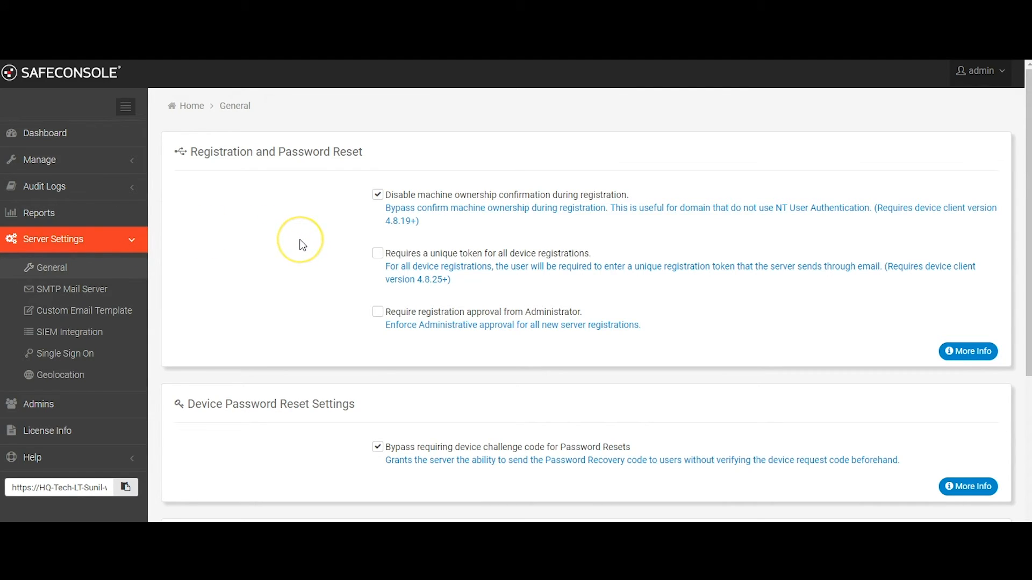
scroll(303, 245, "down", 3)
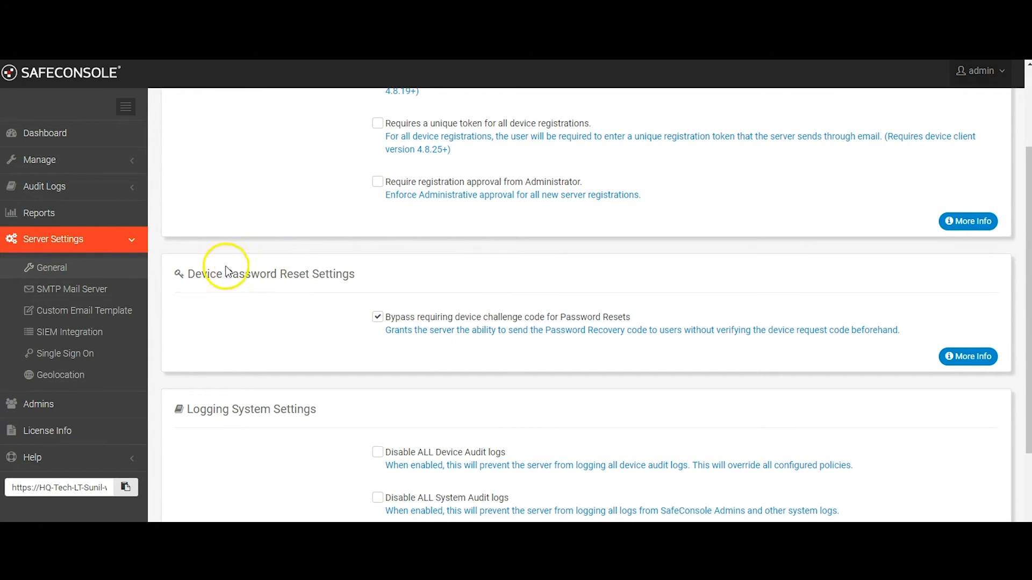
Review the SIEM Integration server settings and open the Single Sign On settings
left_click(97, 337)
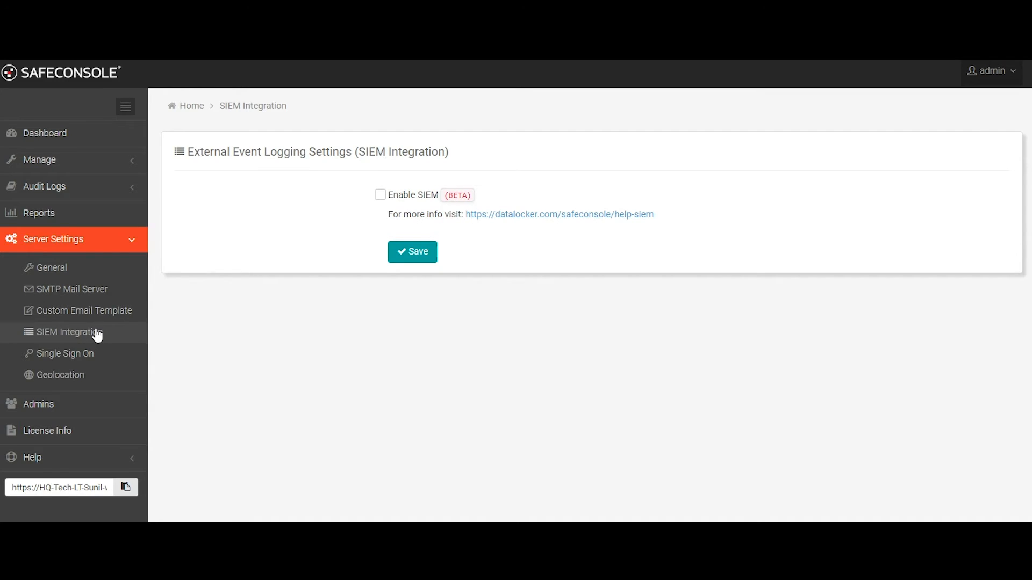
left_click(90, 357)
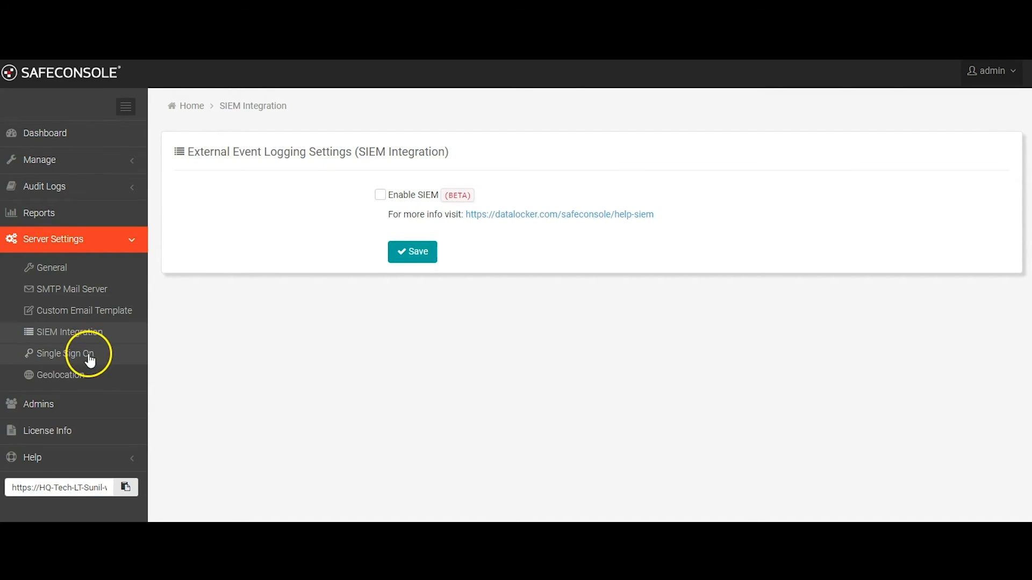